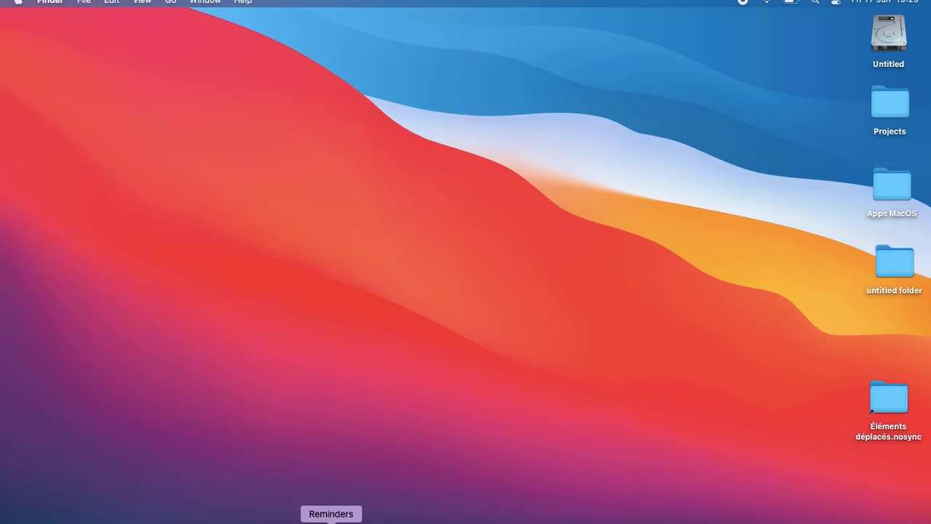
- Confirm in Notes that All on My Mac shows 99 notes, then minimize the Notes window
{"action": "left_click", "coordinate": [299, 521]}
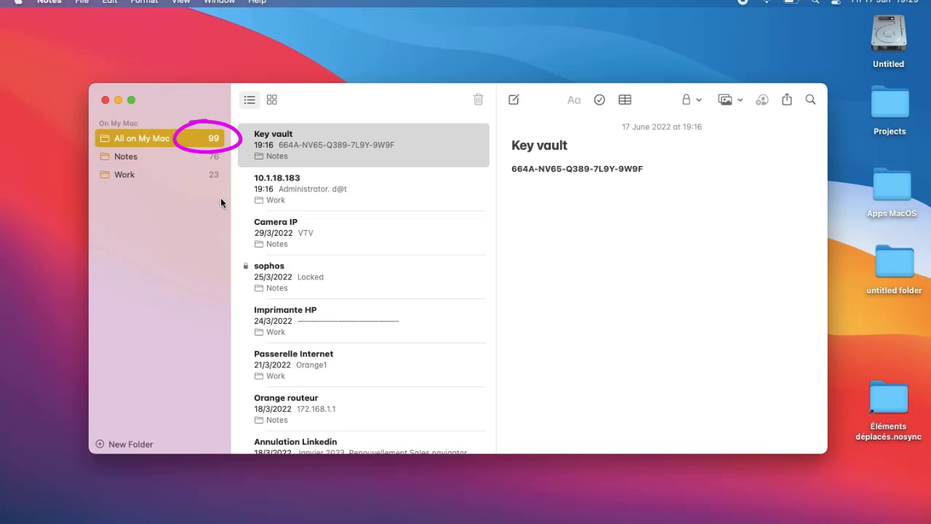
{"action": "mouse_move", "coordinate": [224, 167]}
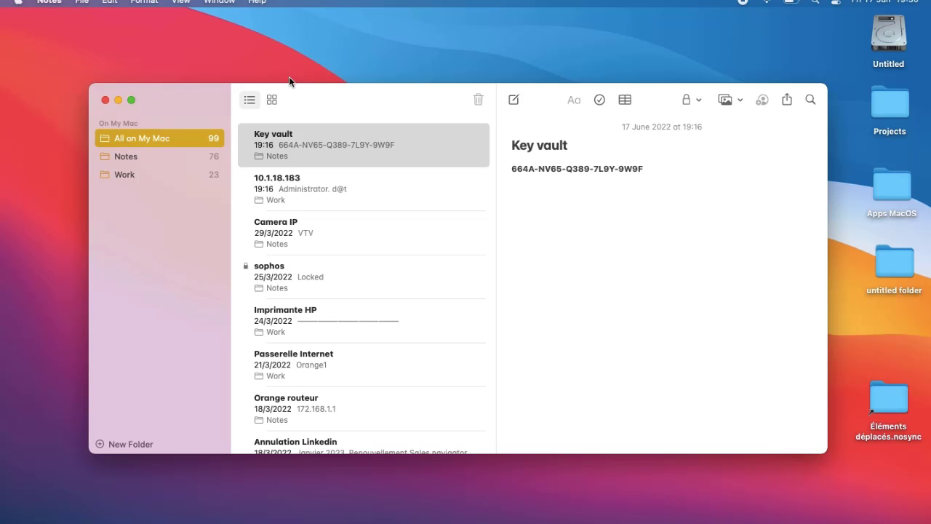
{"action": "left_click", "coordinate": [120, 96]}
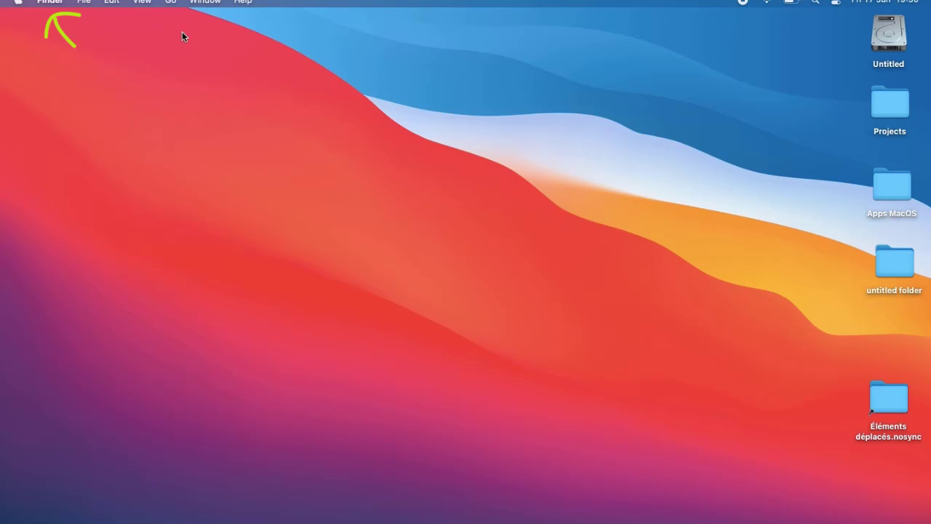
- Go to ~/Library/Group Containers/group.com.apple.notes with Go to Folder and move that window aside
{"action": "left_click", "coordinate": [171, 2]}
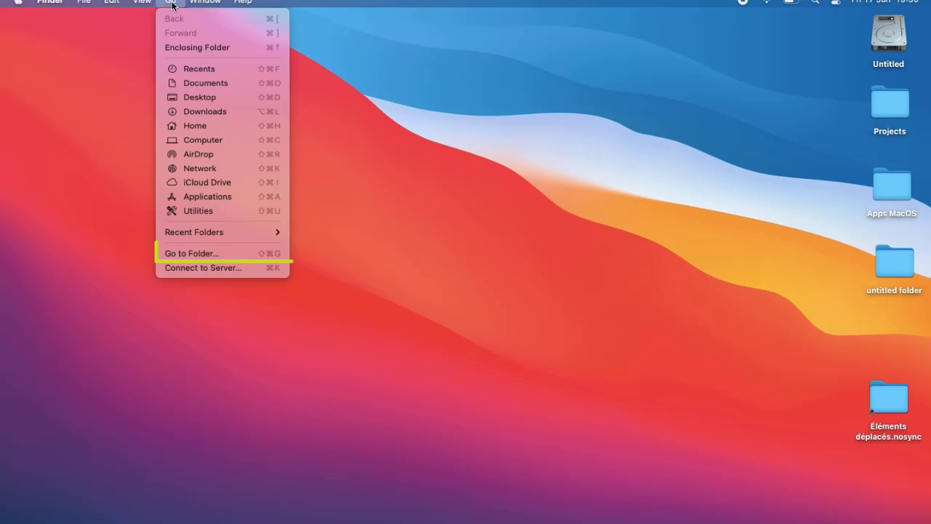
{"action": "left_click", "coordinate": [225, 253]}
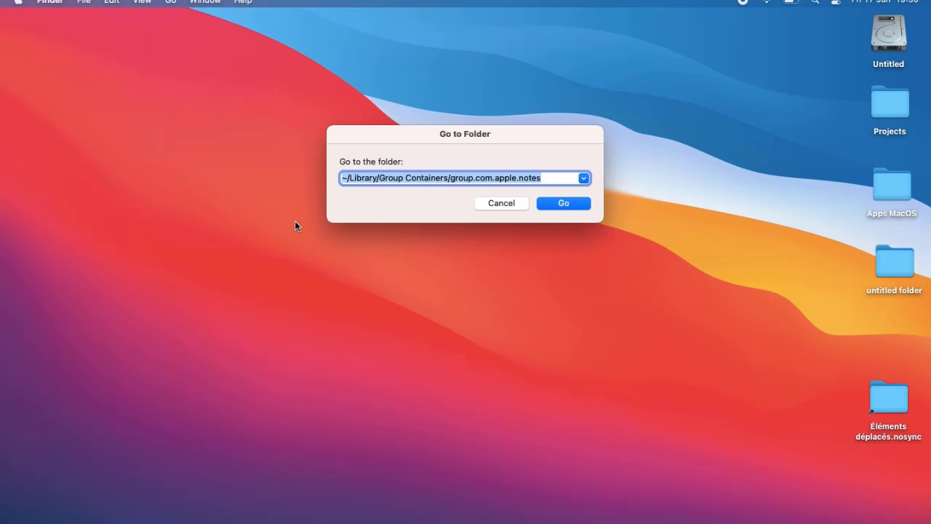
{"action": "left_click", "coordinate": [349, 179]}
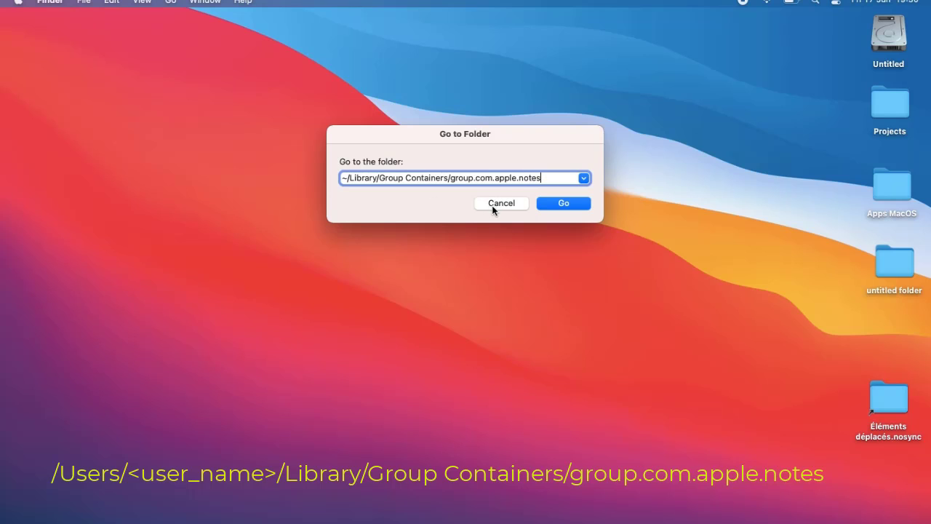
{"action": "left_click", "coordinate": [564, 204]}
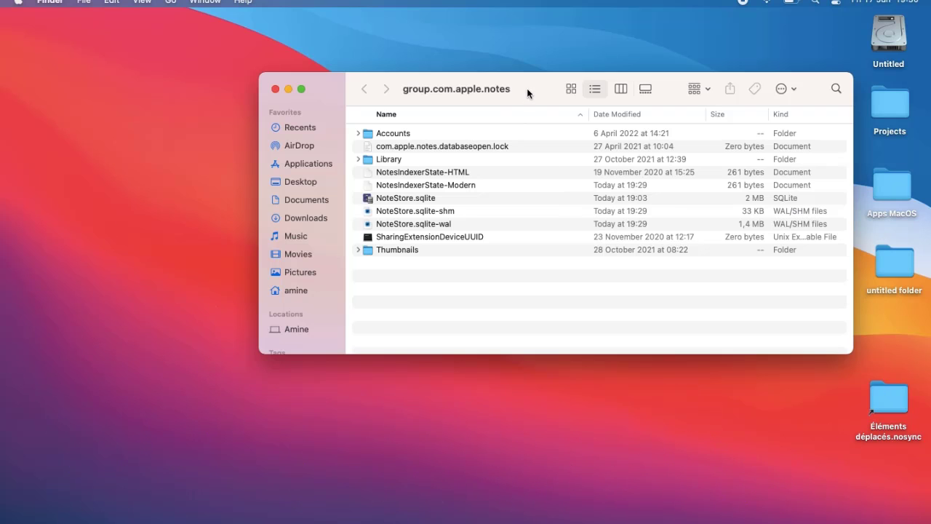
{"action": "left_click_drag", "start_coordinate": [527, 88], "coordinate": [455, 83]}
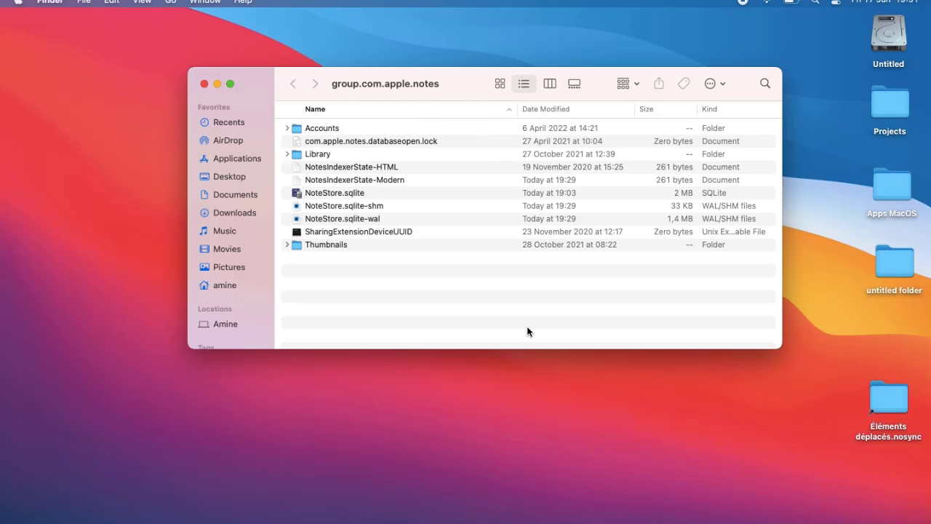
- Make a new desktop folder named 'old notes' beside the group.com.apple.notes window
{"action": "right_click", "coordinate": [418, 399]}
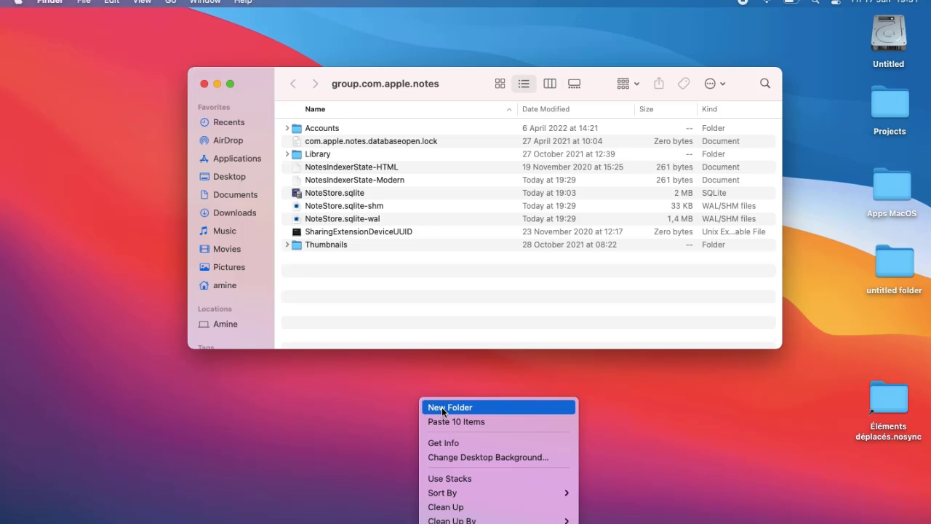
{"action": "left_click", "coordinate": [441, 407]}
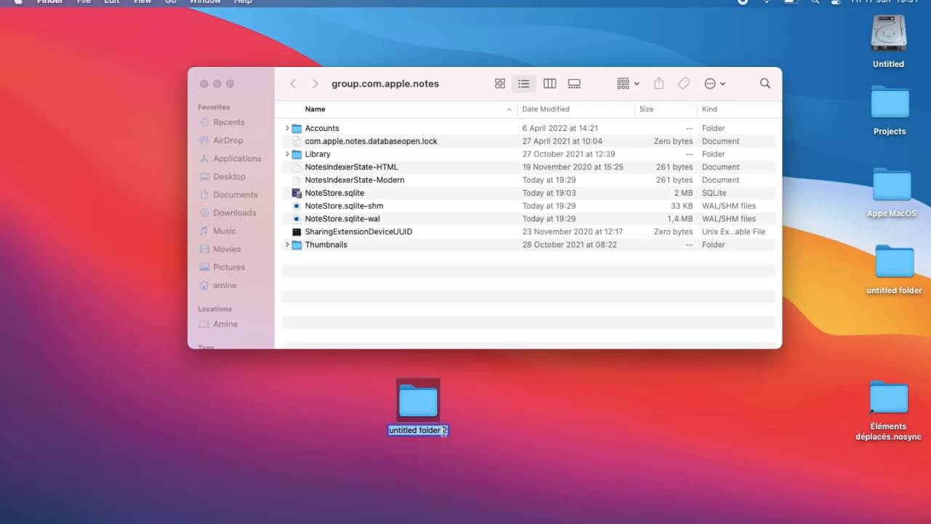
{"action": "left_click", "coordinate": [444, 431]}
{"action": "key", "text": "BackSpace"}
{"action": "key", "text": "BackSpace"}
{"action": "key", "text": "BackSpace"}
{"action": "key", "text": "BackSpace"}
{"action": "key", "text": "BackSpace"}
{"action": "key", "text": "BackSpace"}
{"action": "key", "text": "BackSpace"}
{"action": "key", "text": "BackSpace"}
{"action": "key", "text": "BackSpace"}
{"action": "key", "text": "BackSpace"}
{"action": "key", "text": "BackSpace"}
{"action": "key", "text": "BackSpace"}
{"action": "key", "text": "BackSpace"}
{"action": "key", "text": "BackSpace"}
{"action": "key", "text": "BackSpace"}
{"action": "key", "text": "BackSpace"}
{"action": "key", "text": "BackSpace"}
{"action": "type", "text": "notes"}
{"action": "left_click", "coordinate": [409, 430]}
{"action": "type", "text": "old"}
{"action": "key", "text": "Return"}
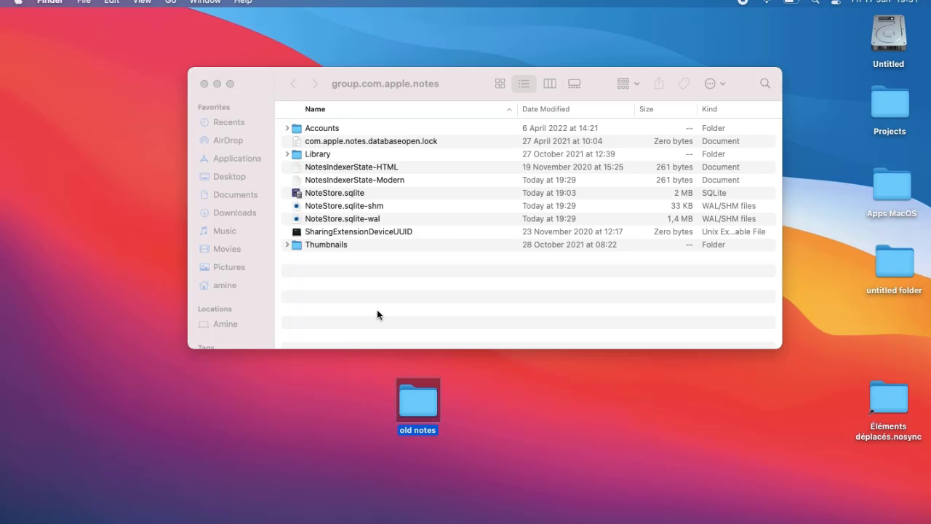
{"action": "left_click", "coordinate": [330, 249]}
- Select and copy all ten items in the group.com.apple.notes folder
{"action": "left_click", "coordinate": [330, 246]}
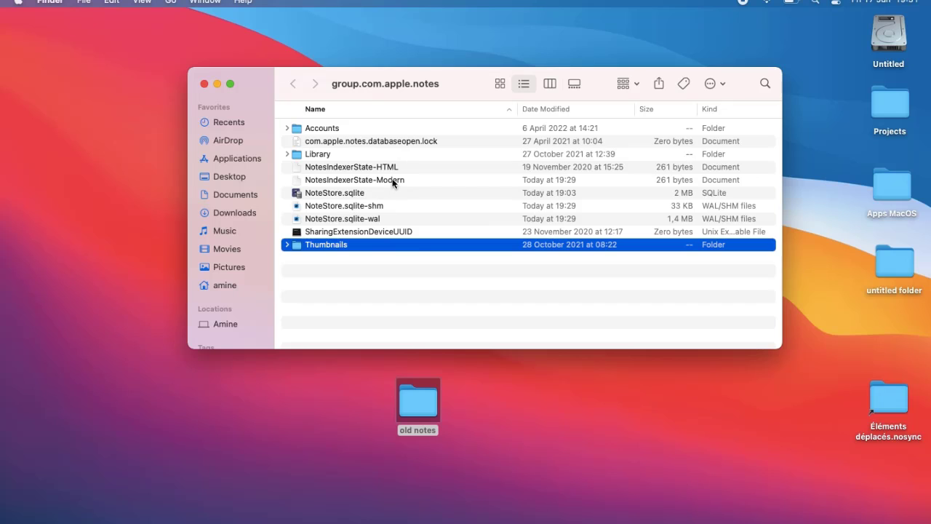
{"action": "left_click", "coordinate": [400, 127], "text": "shift"}
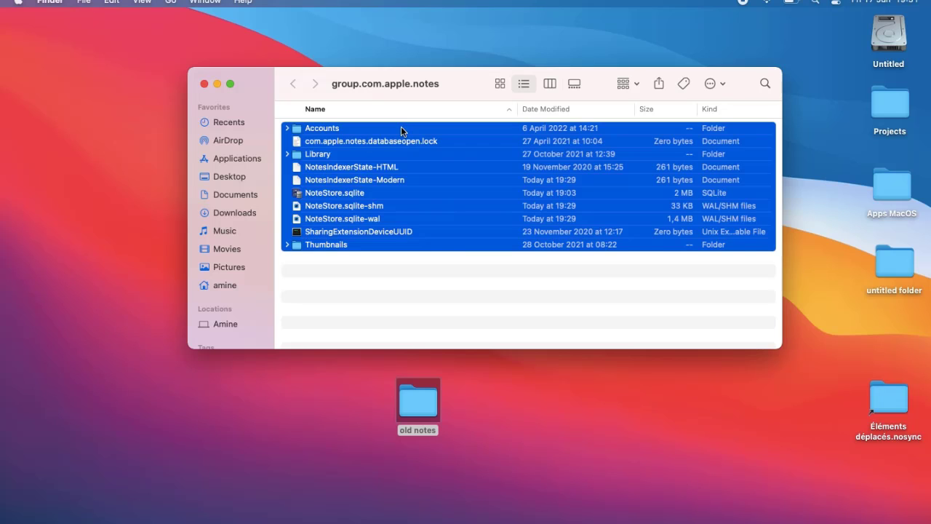
{"action": "right_click", "coordinate": [412, 147]}
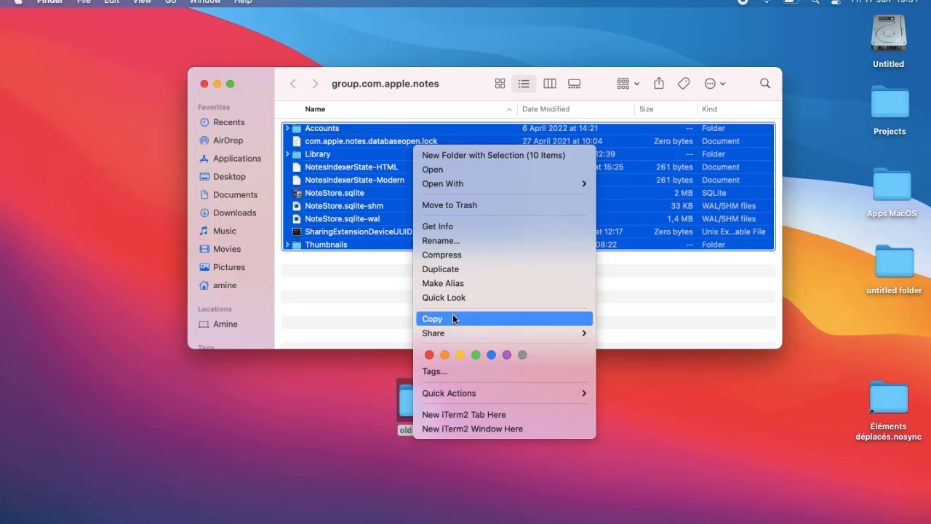
{"action": "left_click", "coordinate": [451, 321]}
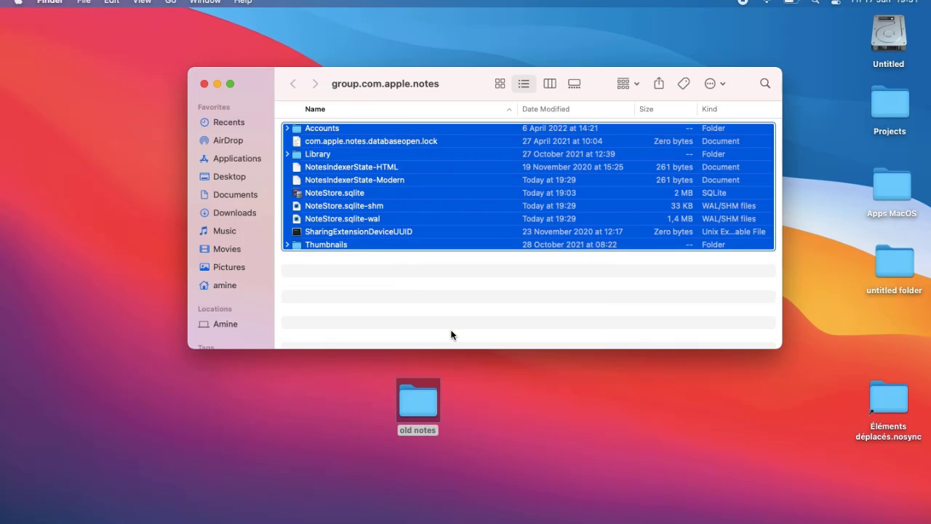
- Paste the 10 items into the desktop 'old notes' folder and close the group.com.apple.notes window
{"action": "right_click", "coordinate": [421, 399]}
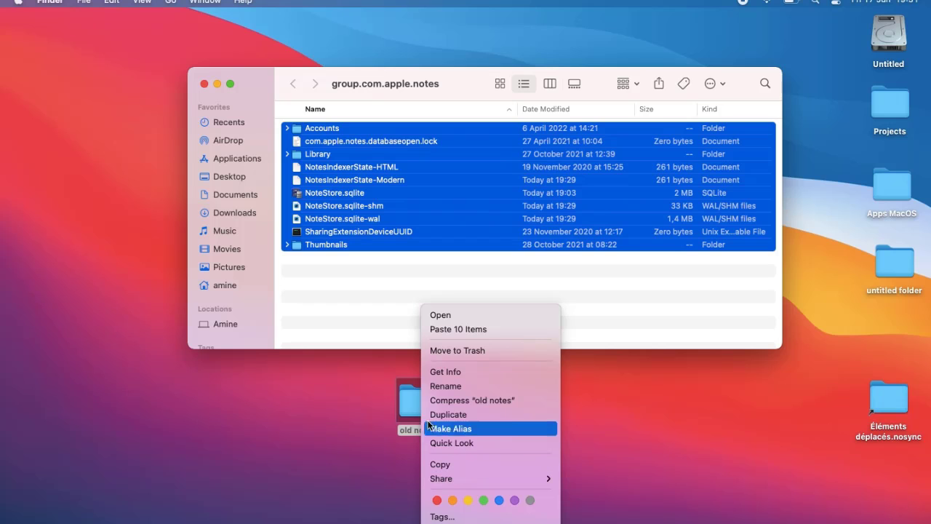
{"action": "left_click", "coordinate": [490, 331]}
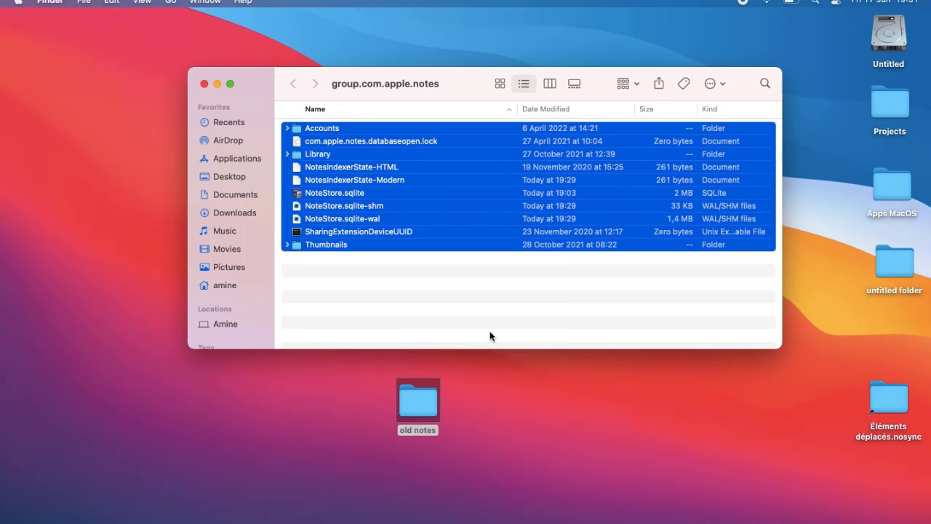
{"action": "left_click", "coordinate": [206, 84]}
{"action": "left_click", "coordinate": [514, 242]}
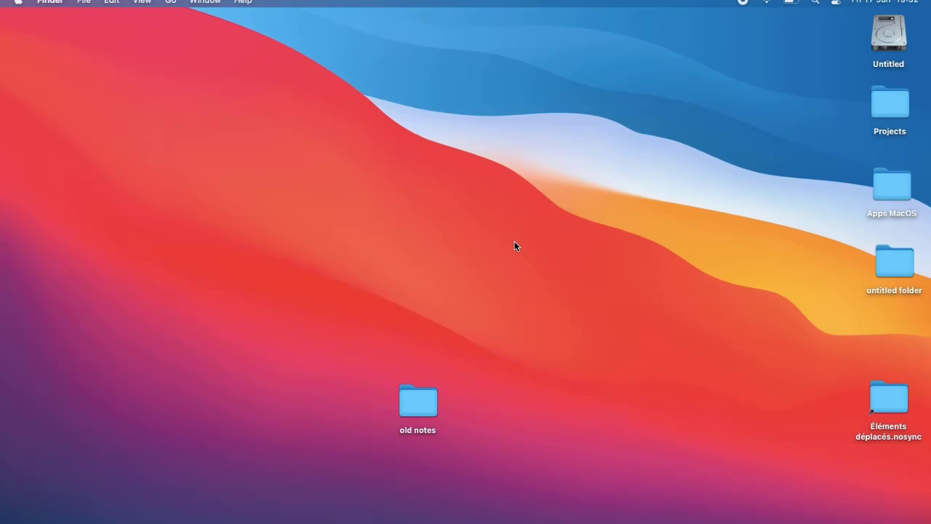
{"action": "double_click", "coordinate": [425, 404]}
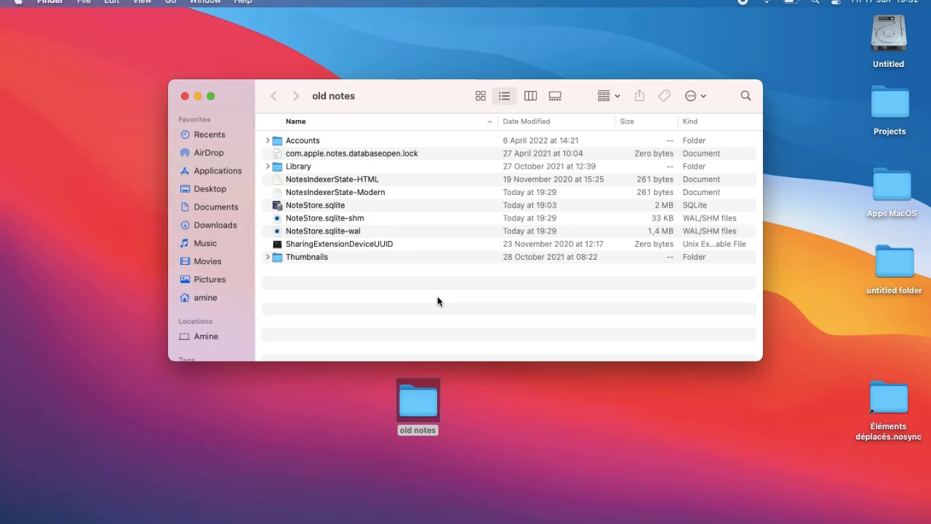
{"action": "left_click", "coordinate": [185, 96]}
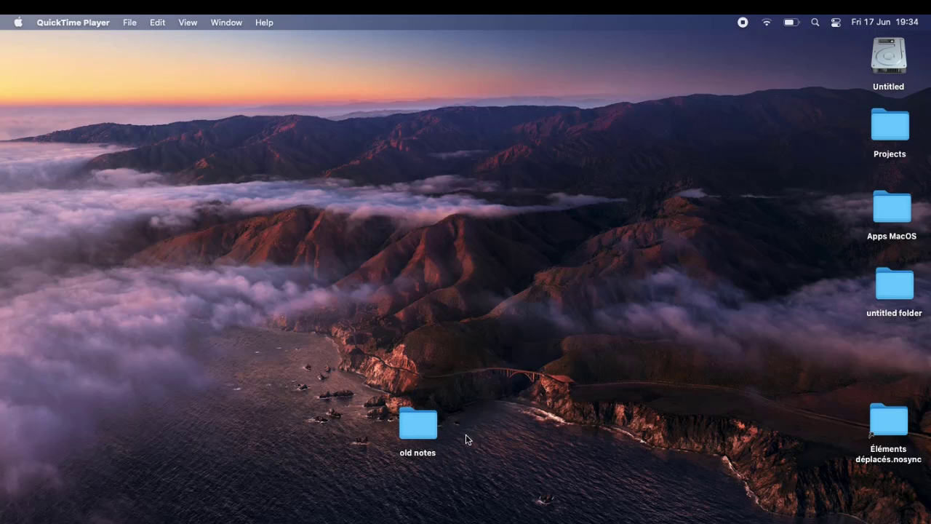
{"action": "left_click", "coordinate": [483, 418]}
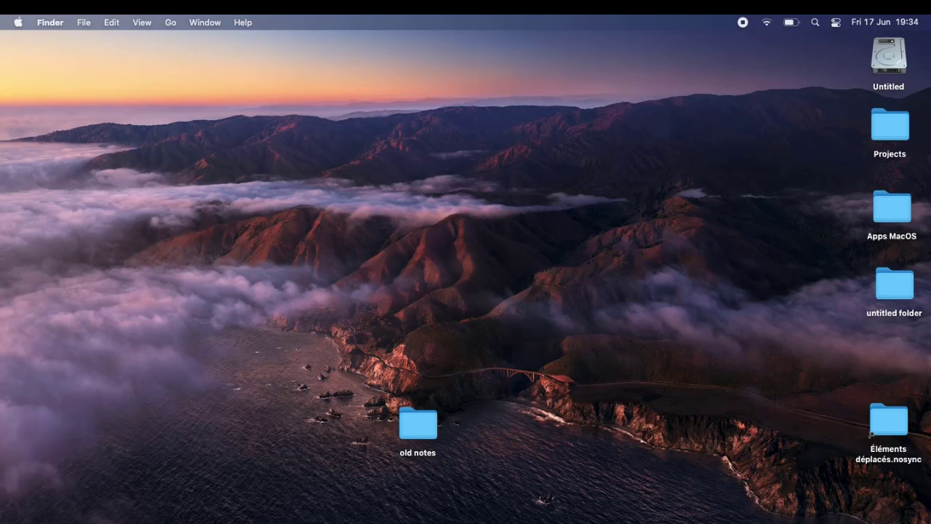
{"action": "left_click", "coordinate": [300, 521]}
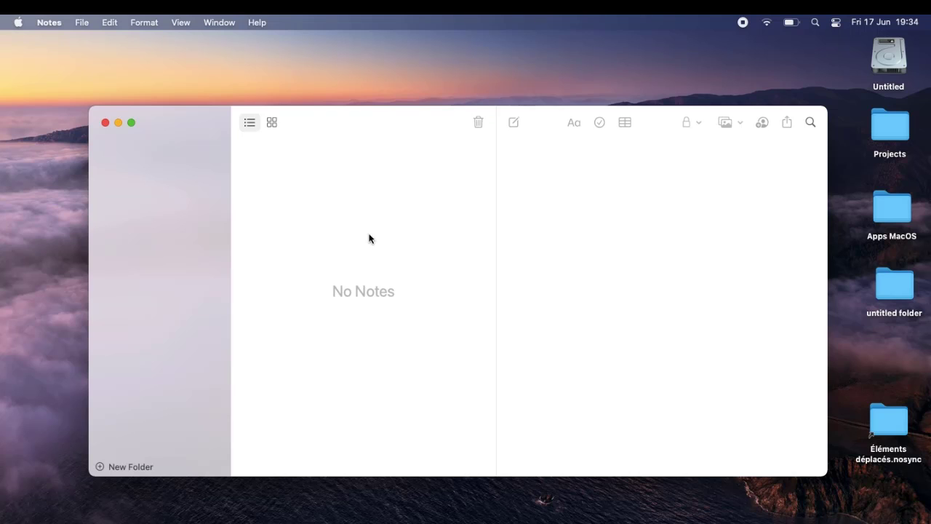
{"action": "left_click", "coordinate": [105, 122]}
{"action": "left_click", "coordinate": [256, 316]}
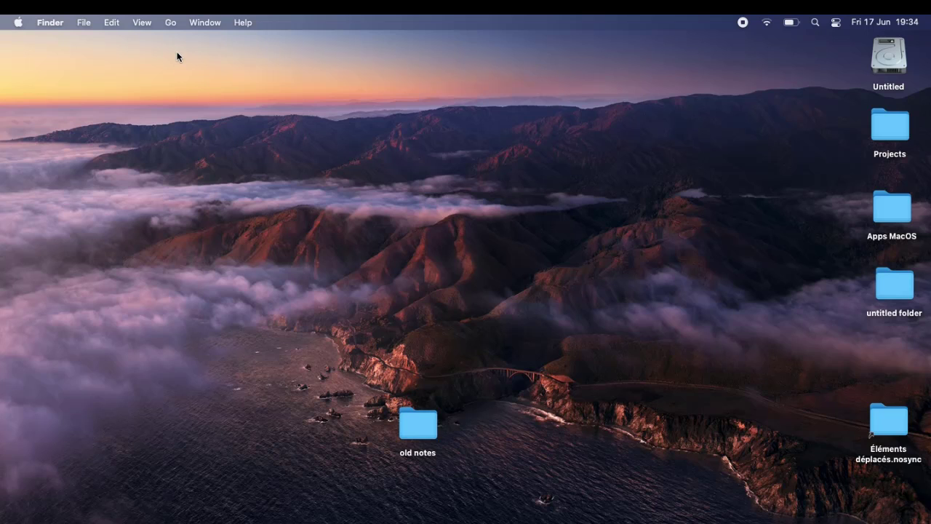
- Go to ~/Library/Group Containers/group.com.apple.notes again with Go to Folder
{"action": "left_click", "coordinate": [171, 23]}
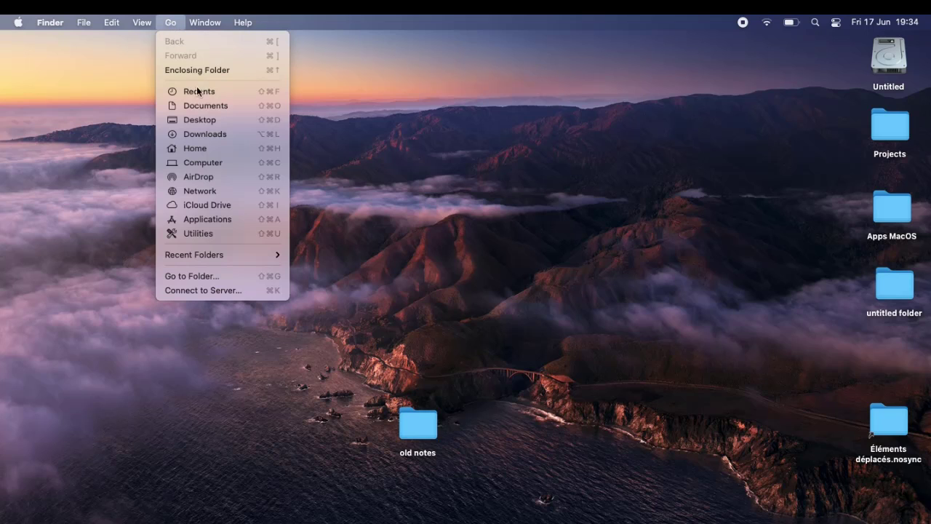
{"action": "left_click", "coordinate": [257, 276]}
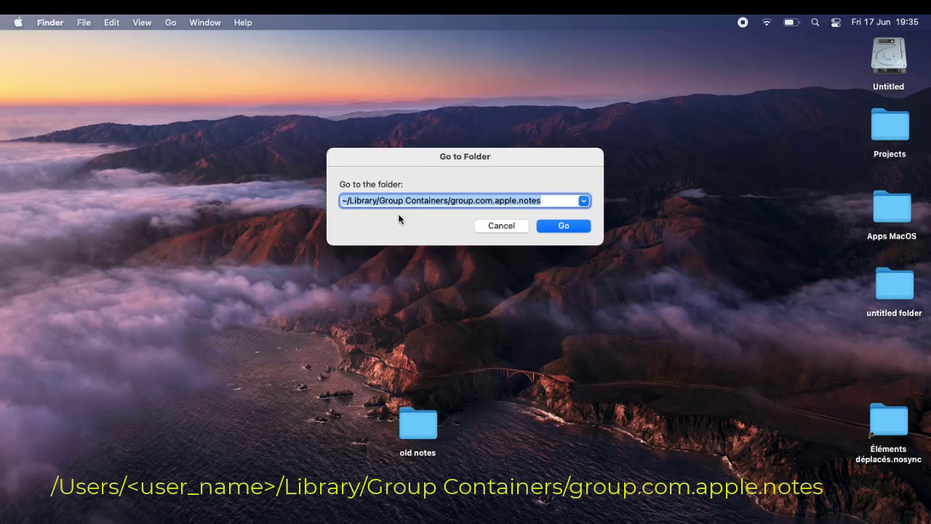
{"action": "left_click", "coordinate": [564, 226]}
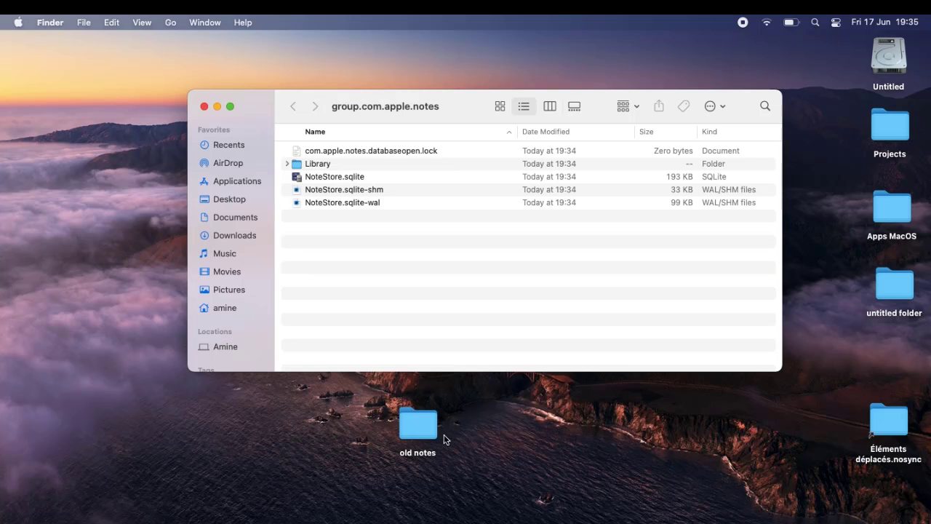
- Open the desktop 'old notes' folder, select and copy its ten items, then close it
{"action": "double_click", "coordinate": [424, 433]}
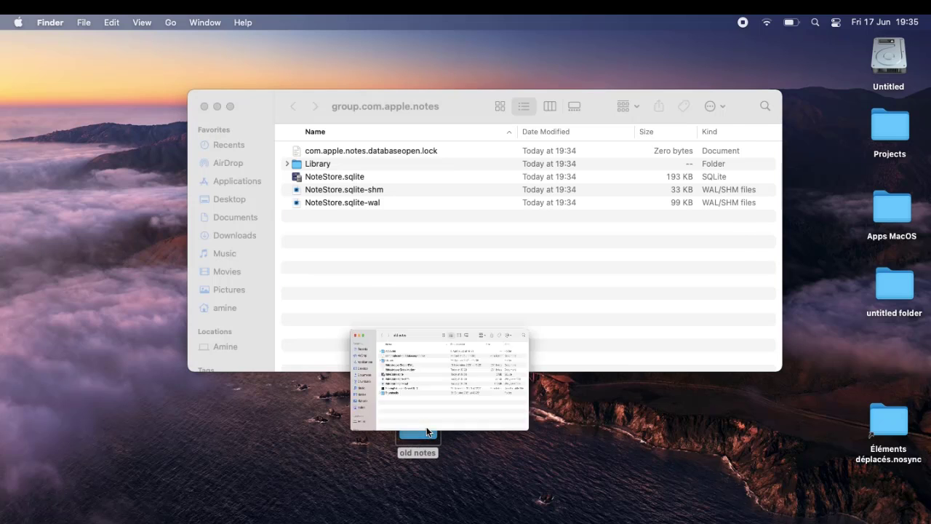
{"action": "left_click_drag", "start_coordinate": [425, 128], "coordinate": [434, 289]}
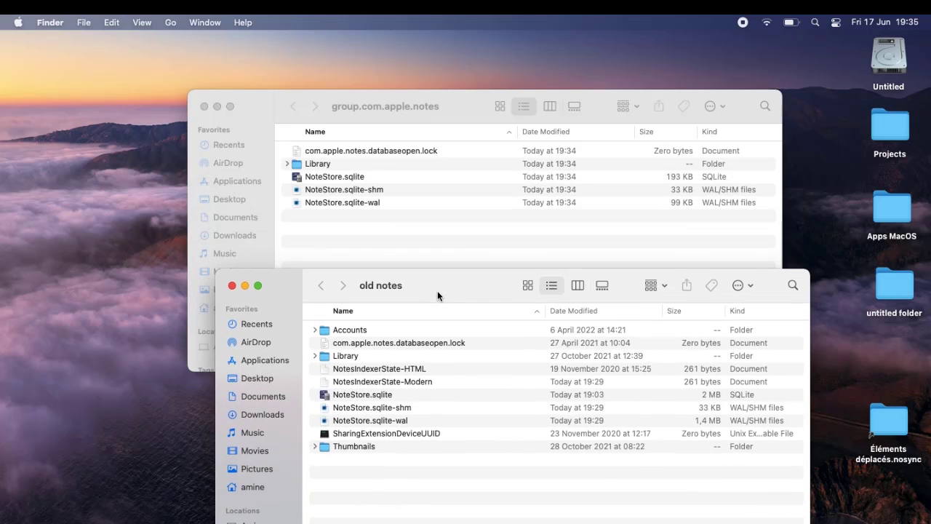
{"action": "left_click", "coordinate": [364, 449]}
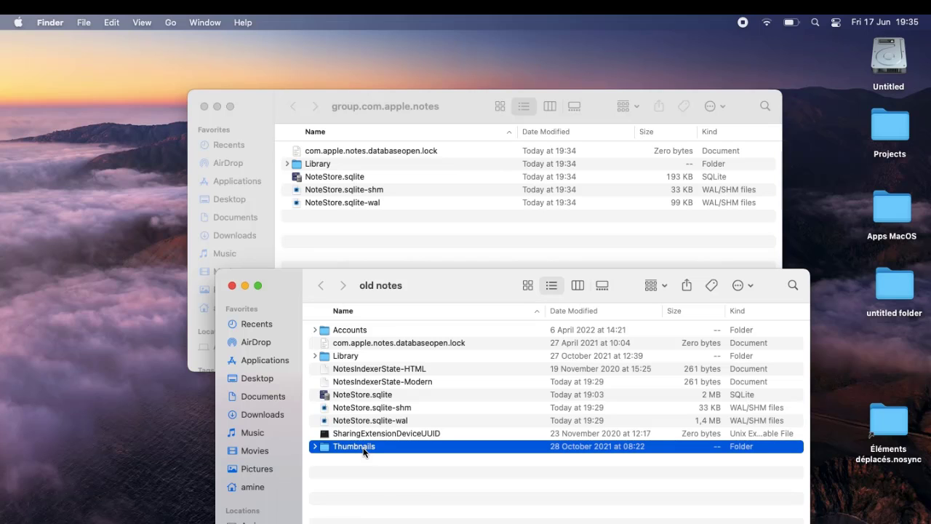
{"action": "key", "text": "super+a"}
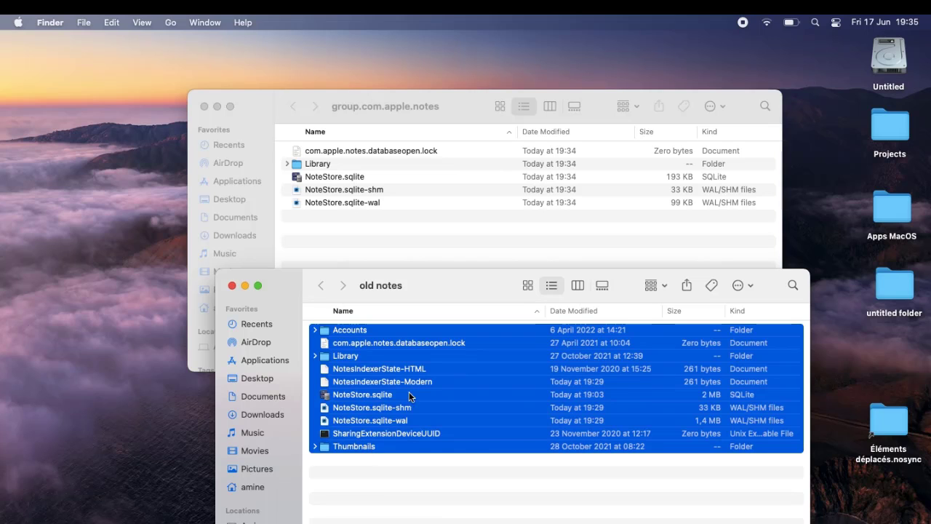
{"action": "right_click", "coordinate": [429, 372]}
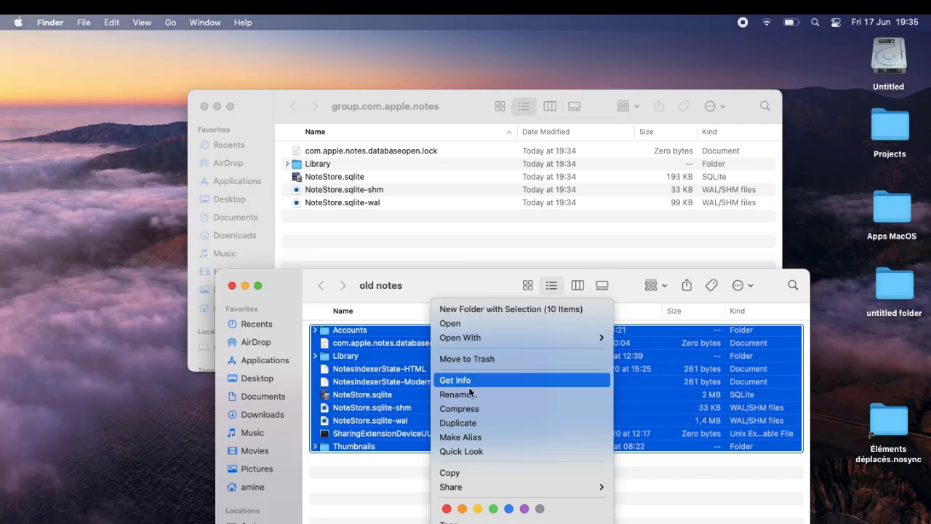
{"action": "left_click", "coordinate": [472, 471]}
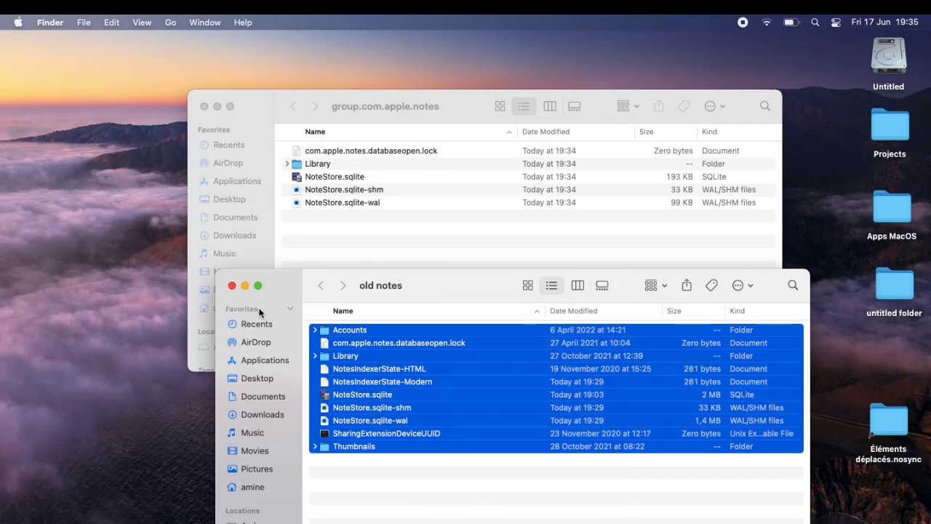
{"action": "left_click", "coordinate": [232, 286]}
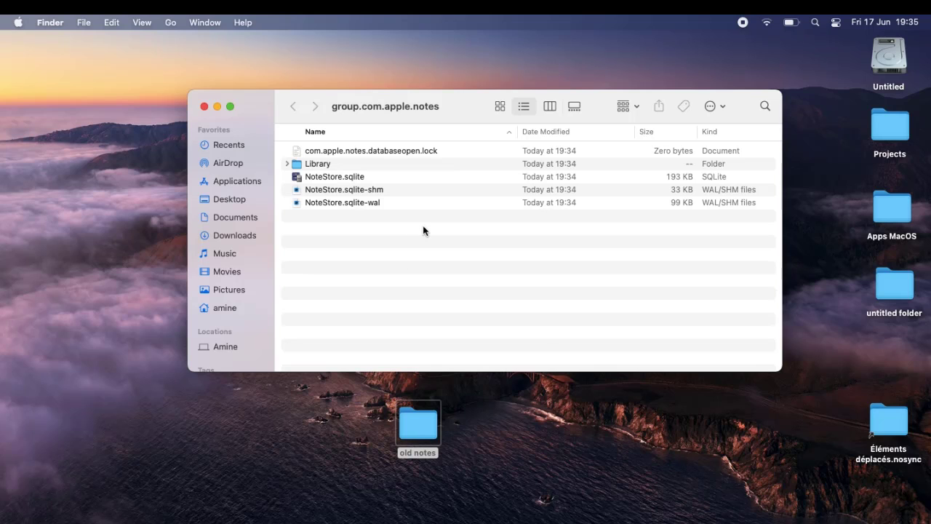
- Paste the 10 backup items into group.com.apple.notes, replacing all conflicting files
{"action": "right_click", "coordinate": [423, 226]}
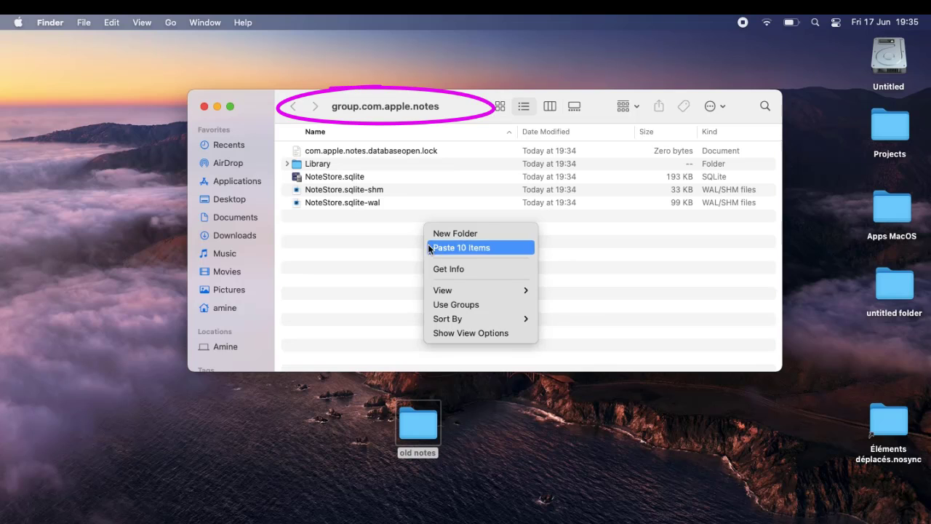
{"action": "left_click", "coordinate": [465, 249]}
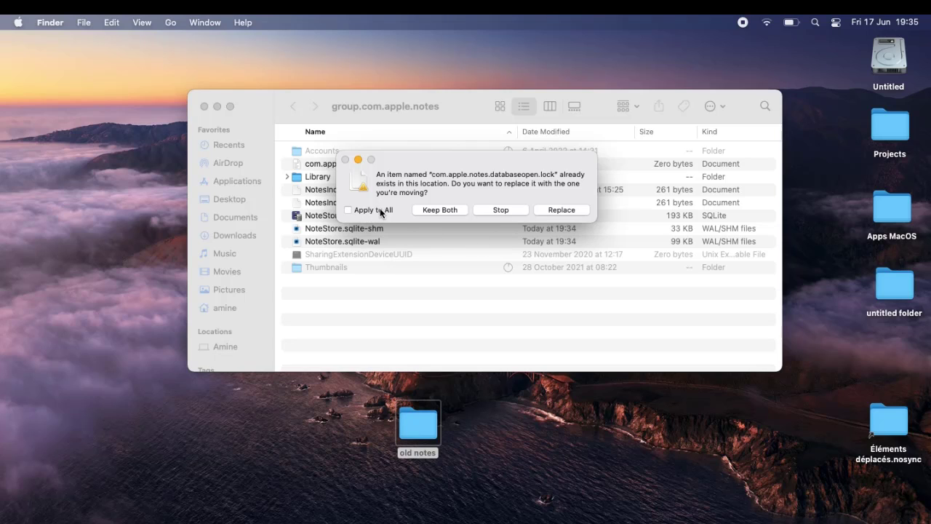
{"action": "left_click", "coordinate": [349, 211]}
{"action": "left_click", "coordinate": [572, 210]}
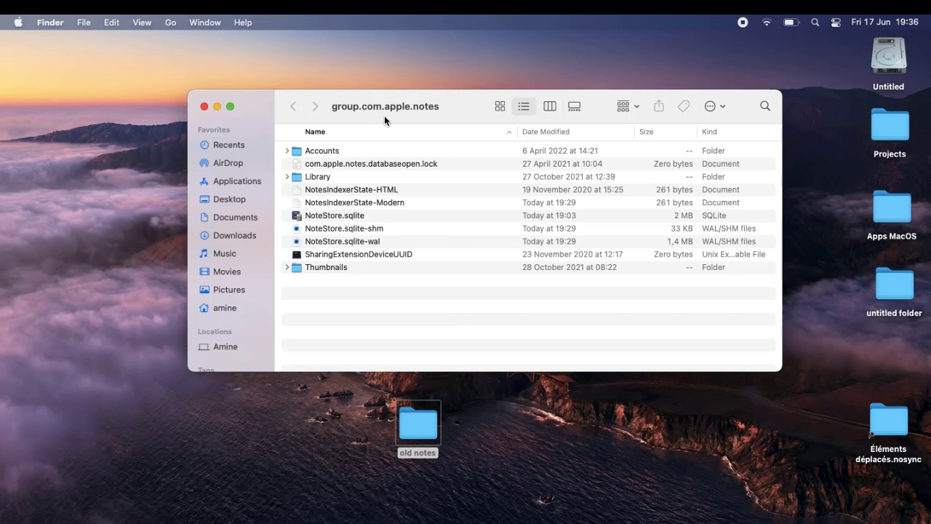
- Close the group.com.apple.notes window and quit Notes so it reloads the restored data
{"action": "left_click", "coordinate": [204, 107]}
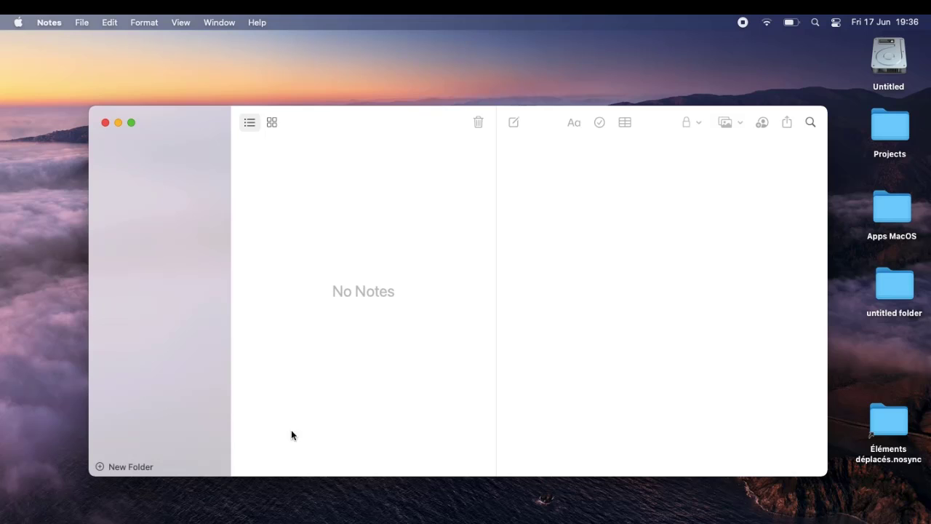
{"action": "left_click", "coordinate": [49, 23]}
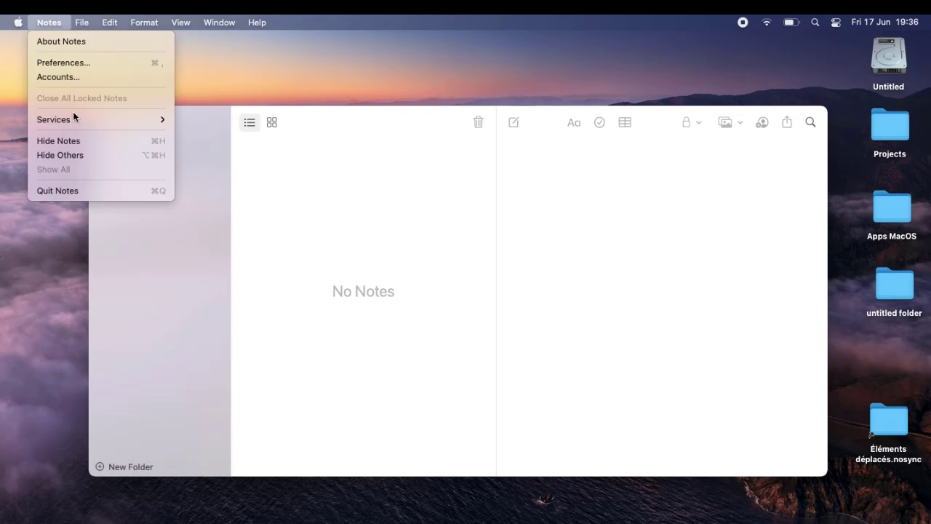
{"action": "left_click", "coordinate": [85, 190]}
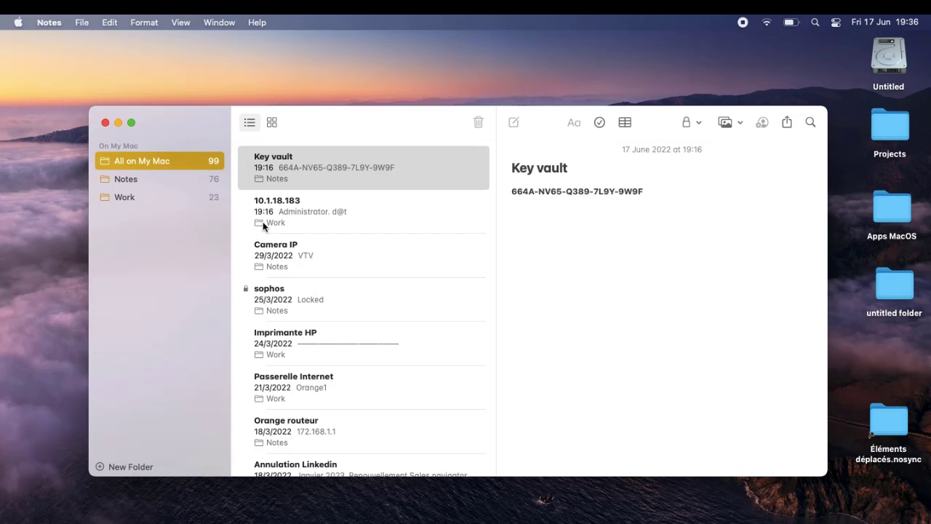
- Minimize Notes and move the desktop 'old notes' folder to the Trash
{"action": "left_click", "coordinate": [119, 124]}
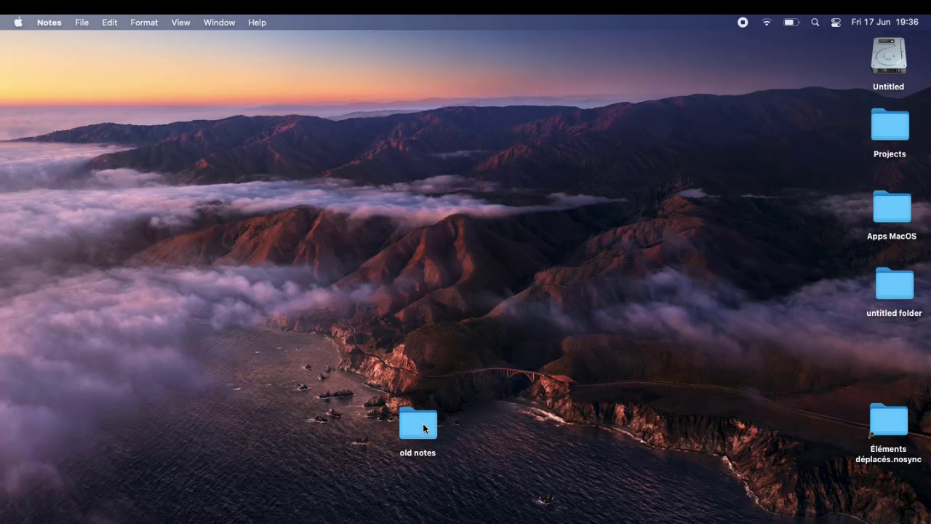
{"action": "right_click", "coordinate": [424, 428]}
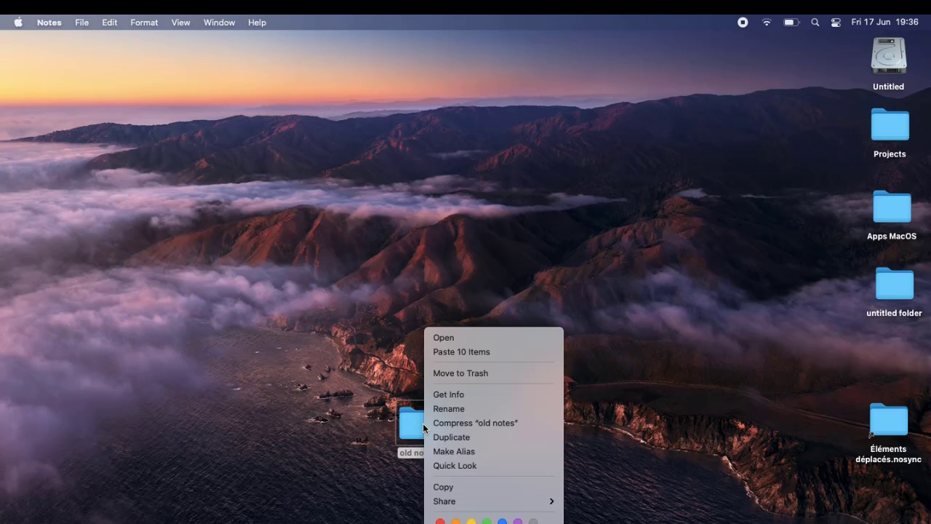
{"action": "left_click", "coordinate": [466, 373]}
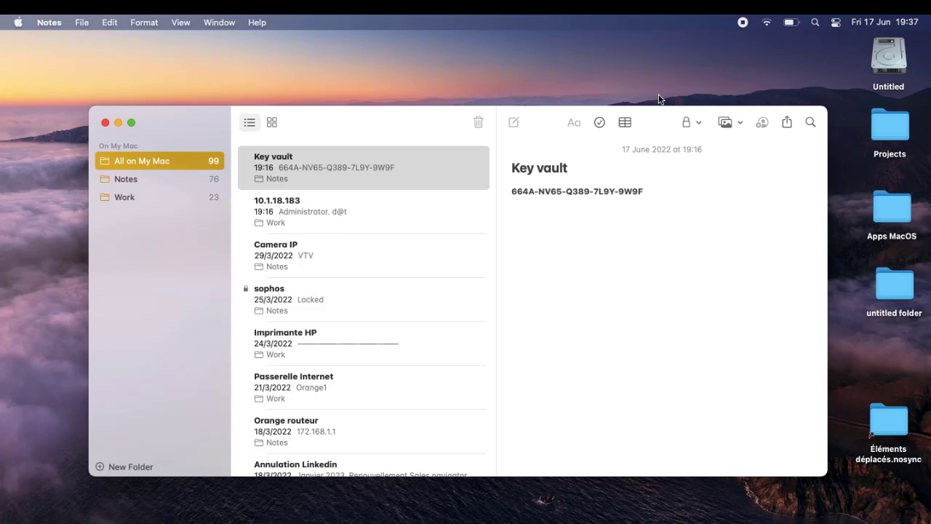
{"action": "left_click", "coordinate": [811, 123]}
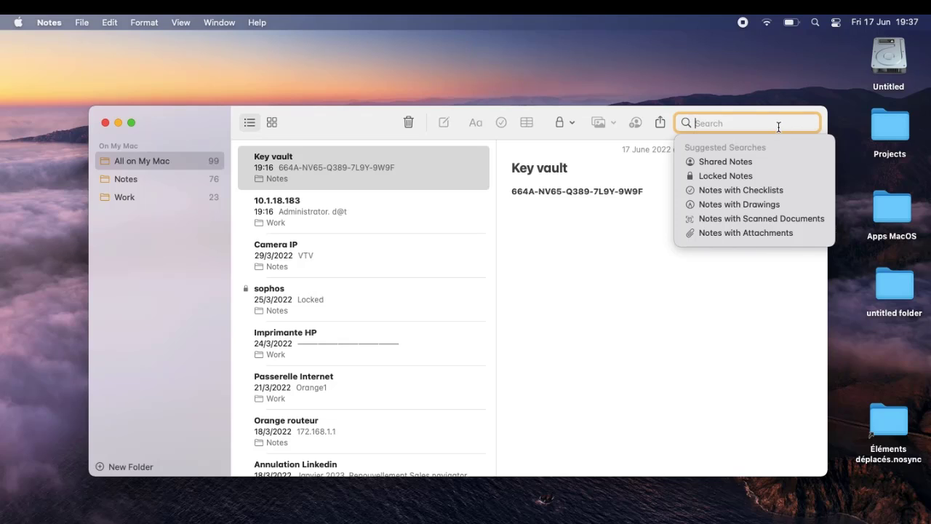
{"action": "left_click", "coordinate": [731, 110]}
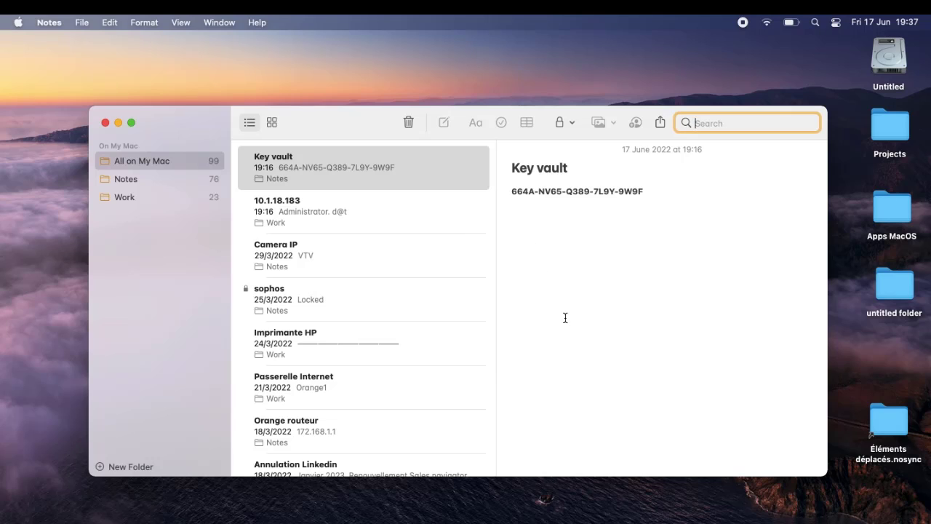
{"action": "left_click", "coordinate": [396, 491]}
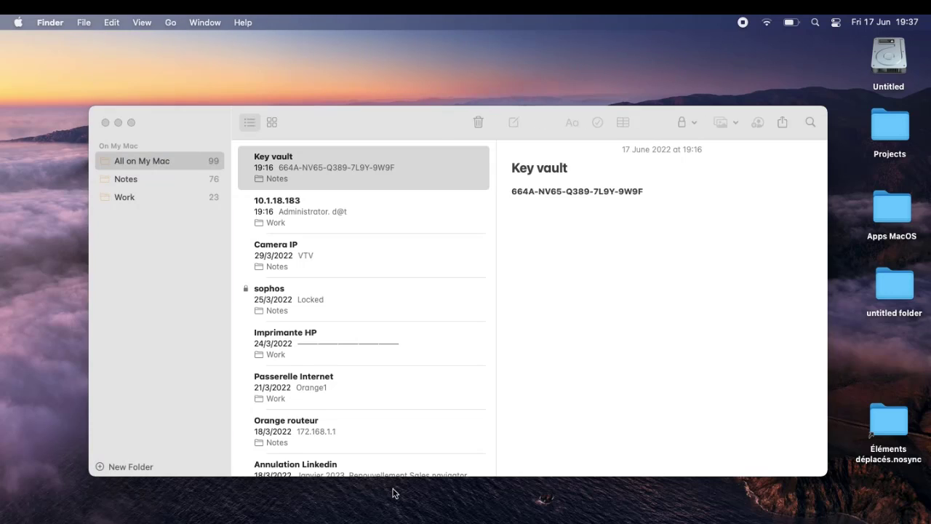
{"action": "left_click", "coordinate": [16, 22]}
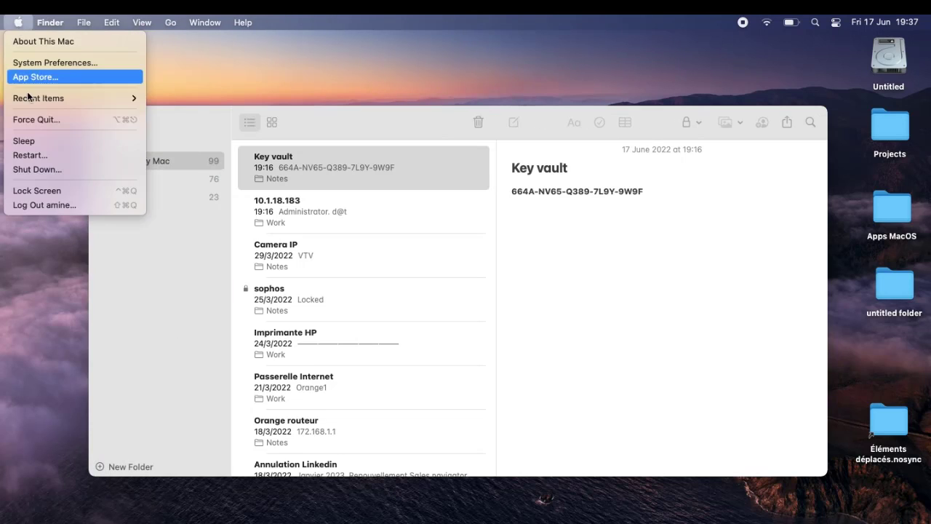
{"action": "left_click", "coordinate": [38, 351]}
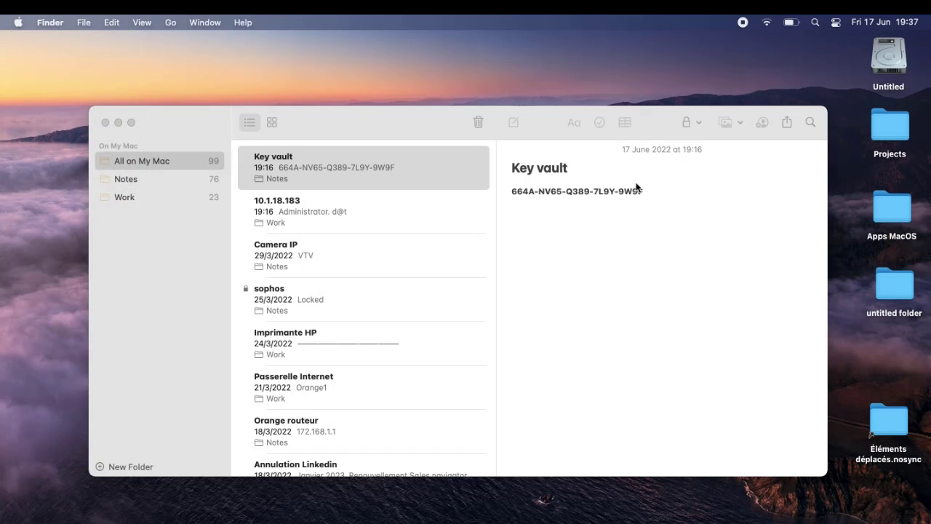
{"action": "left_click", "coordinate": [813, 122]}
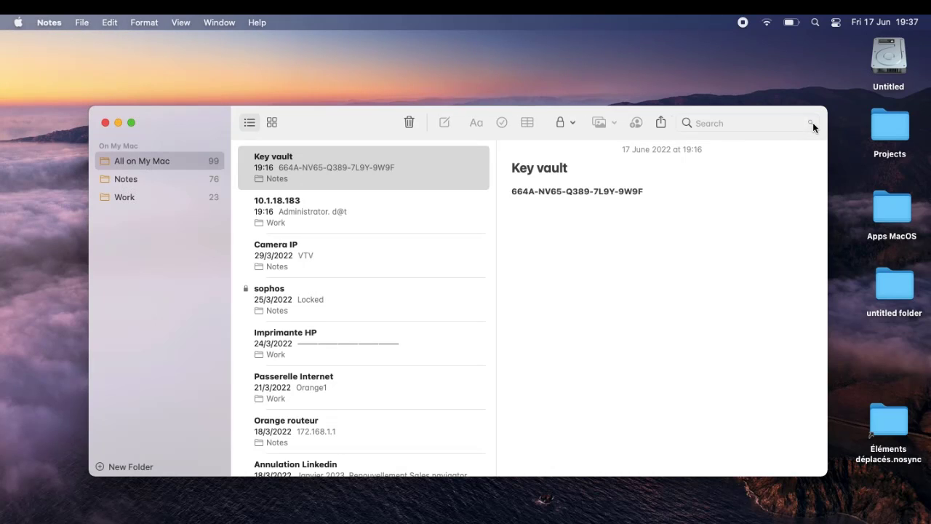
{"action": "left_click", "coordinate": [398, 96]}
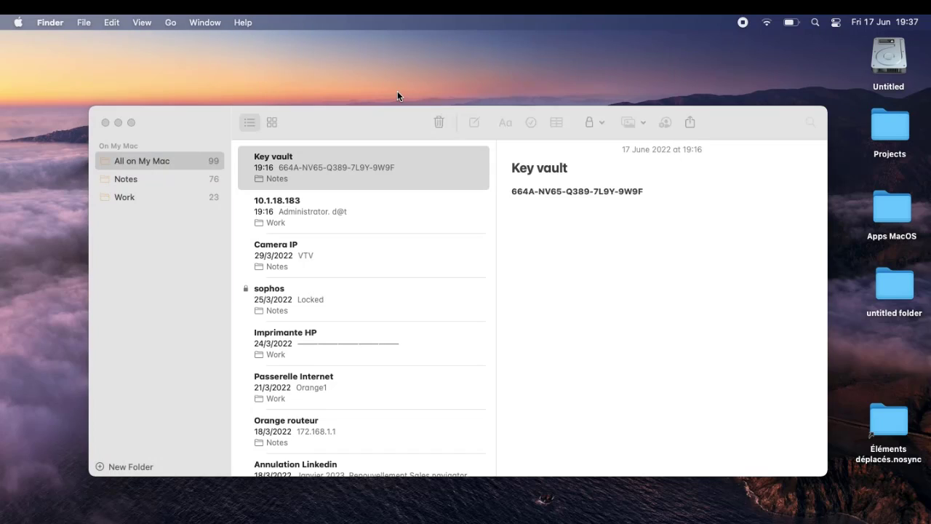